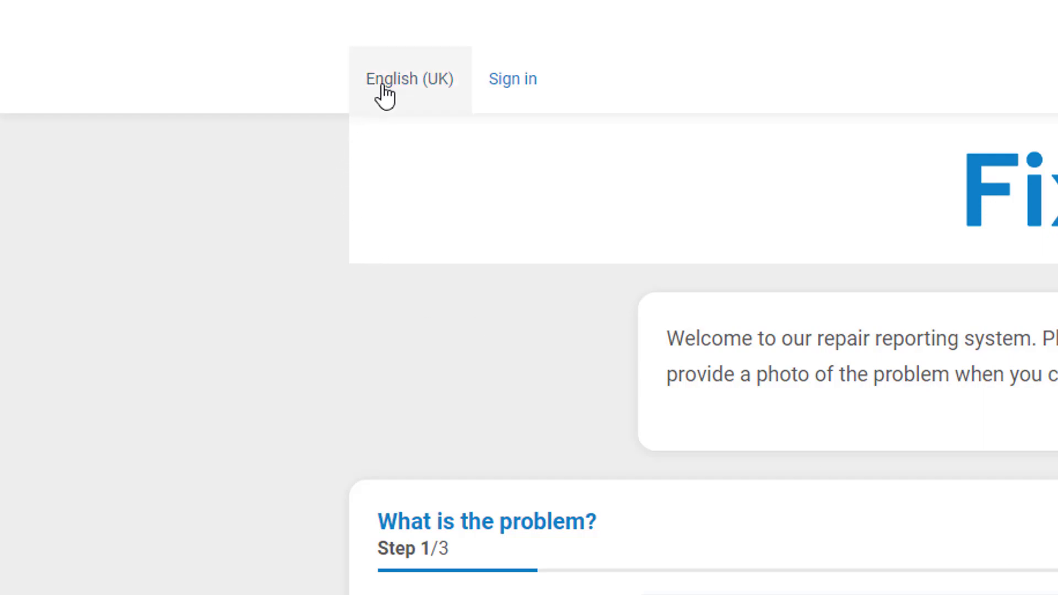
Check the language list, then search 'bath' and clear the search to restore all categories.
left_click(279, 62)
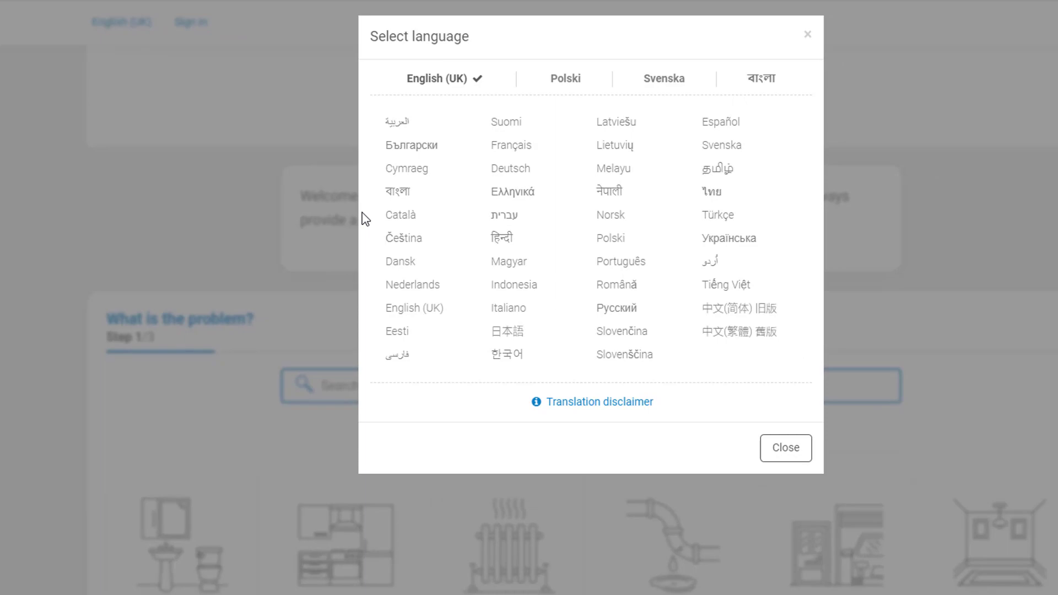
left_click(506, 146)
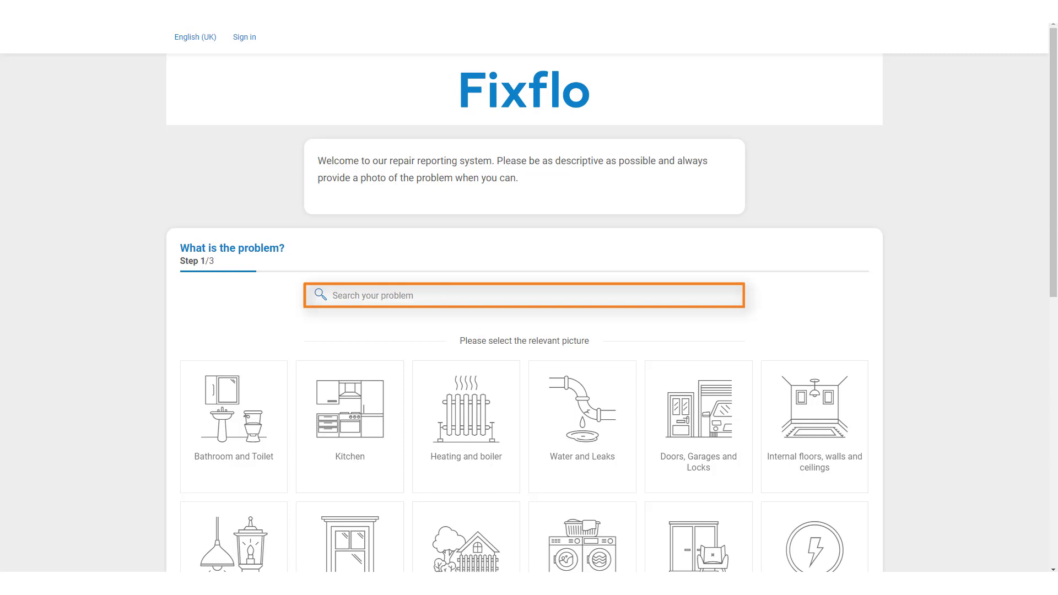
left_click(706, 296)
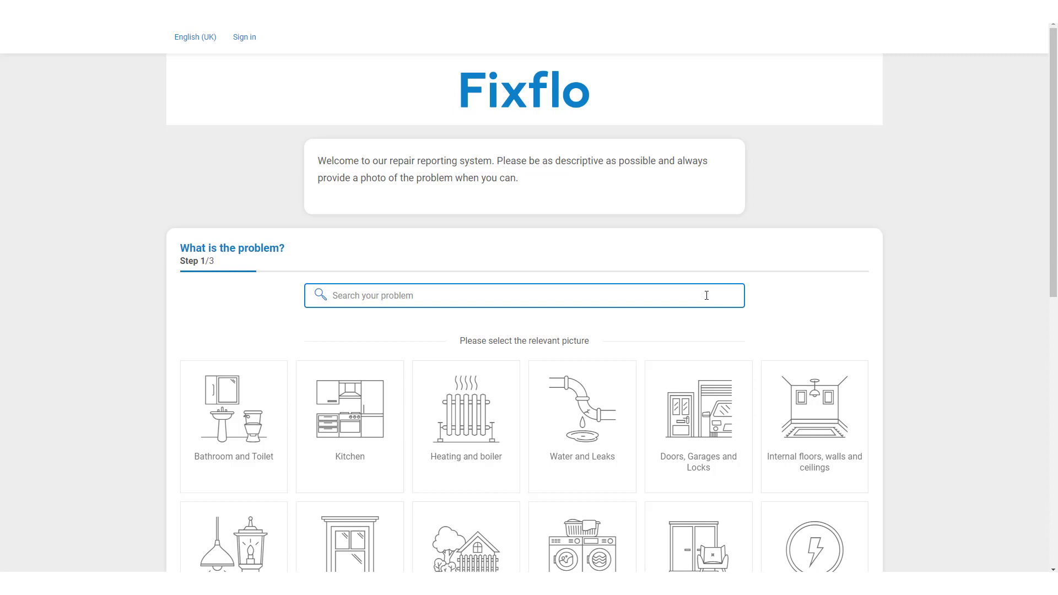
type("bath")
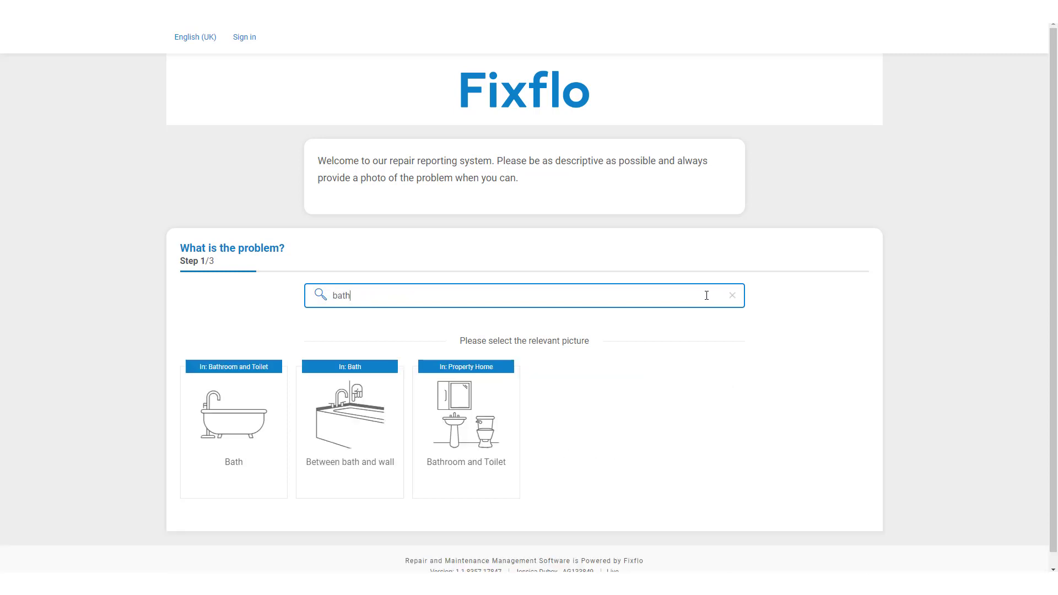
key("BackSpace")
key("BackSpace")
key("BackSpace")
key("BackSpace")
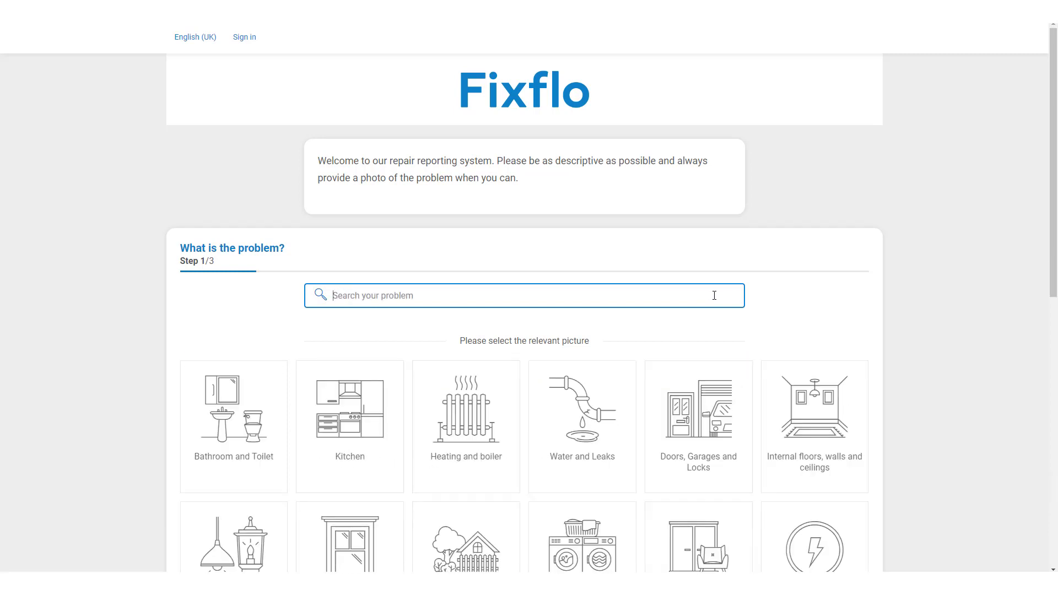
scroll(894, 303, "down", 3)
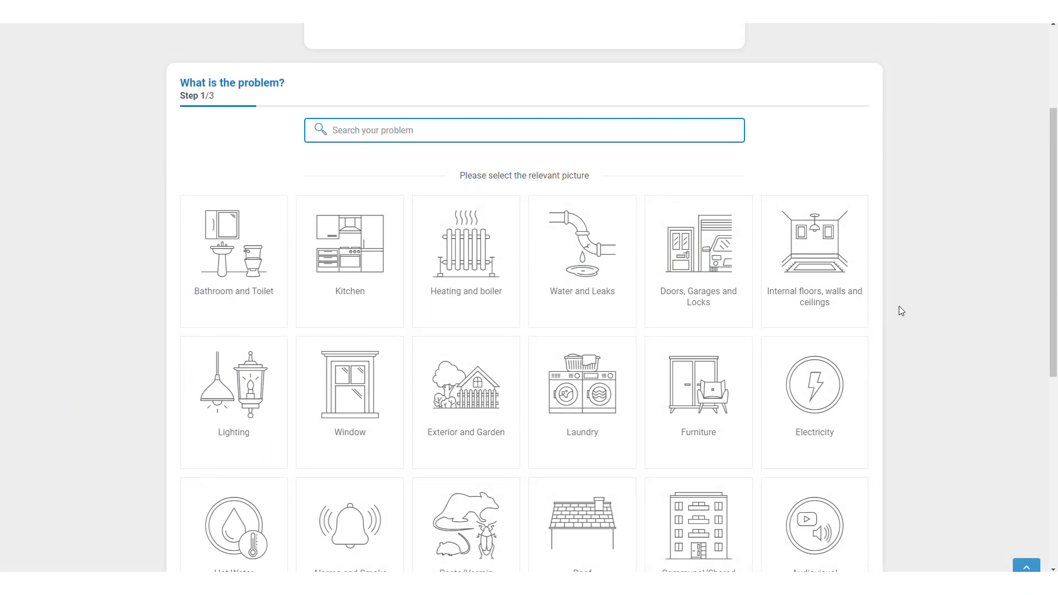
Search 'bath', try Between bath and wall > Sealant discoloured/mouldy, then return to the problem picker.
type("bath")
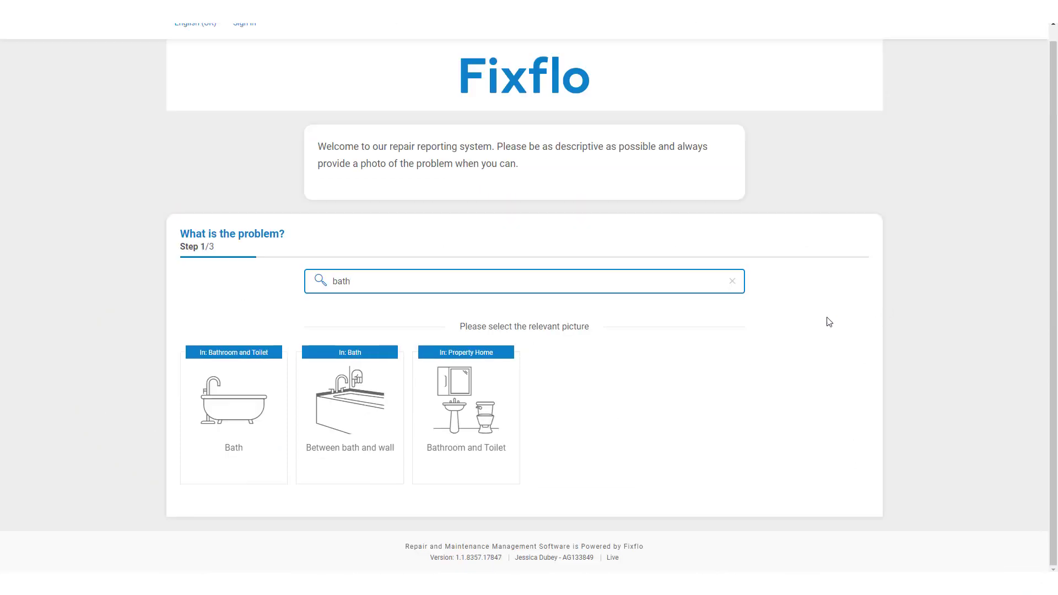
left_click(374, 407)
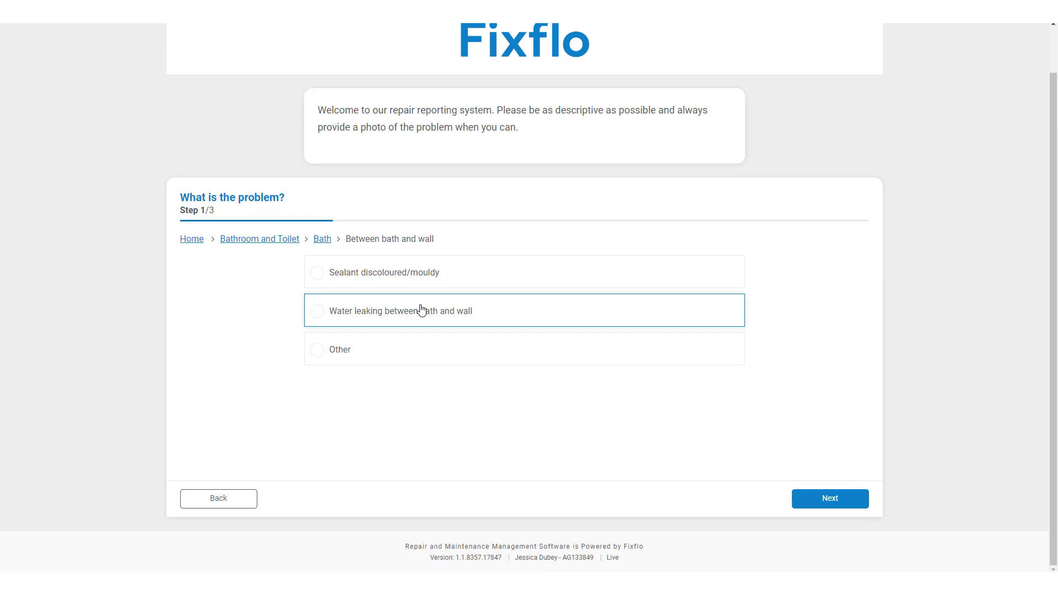
left_click(425, 282)
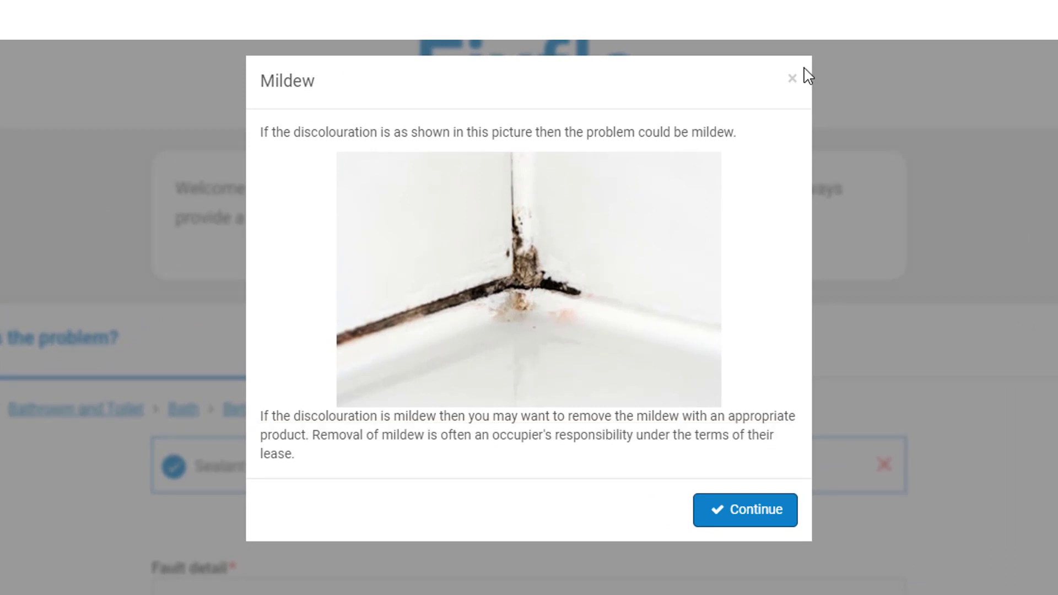
left_click(793, 82)
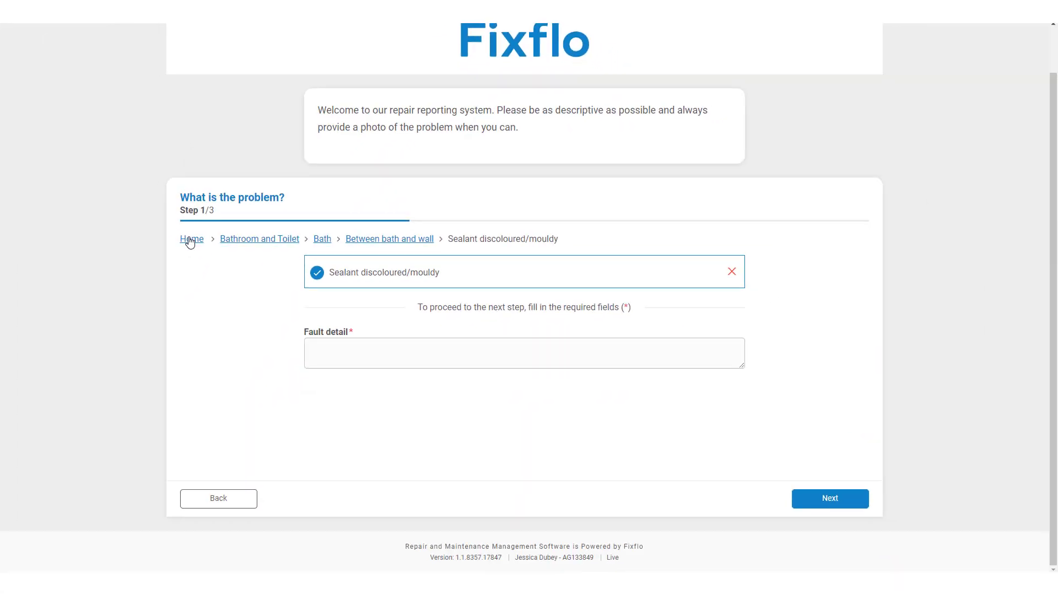
left_click(190, 241)
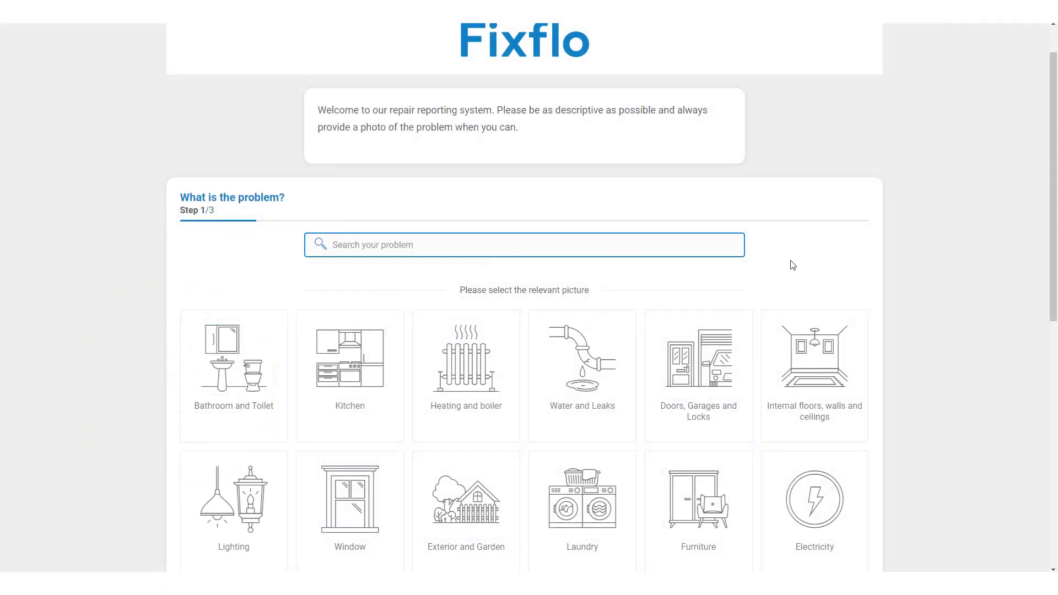
Narrow Heating and boiler to Electric Boiler or Heater, then Electric Boiler.
left_click(493, 365)
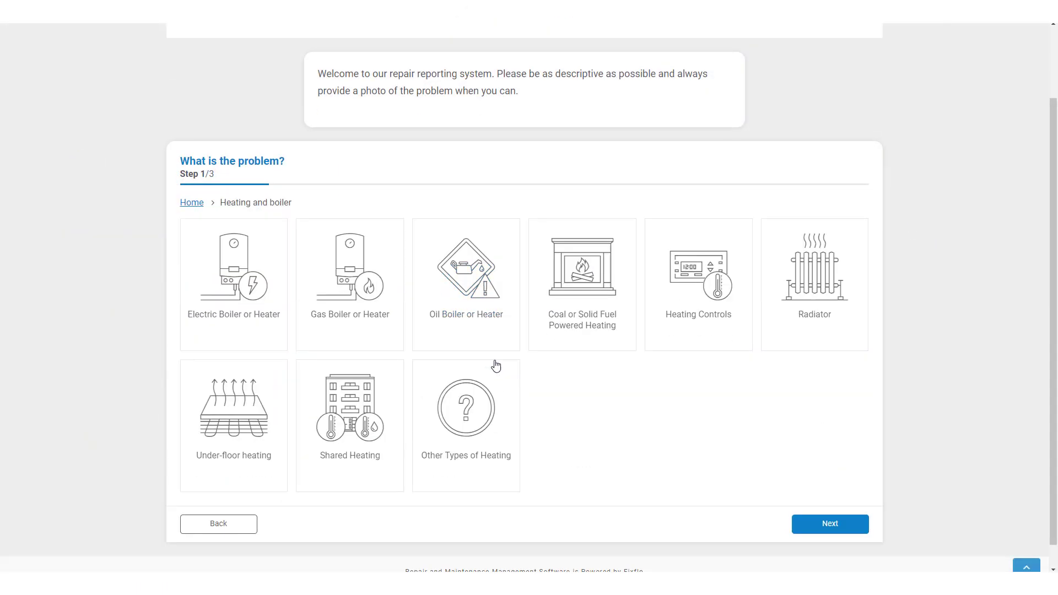
left_click(279, 285)
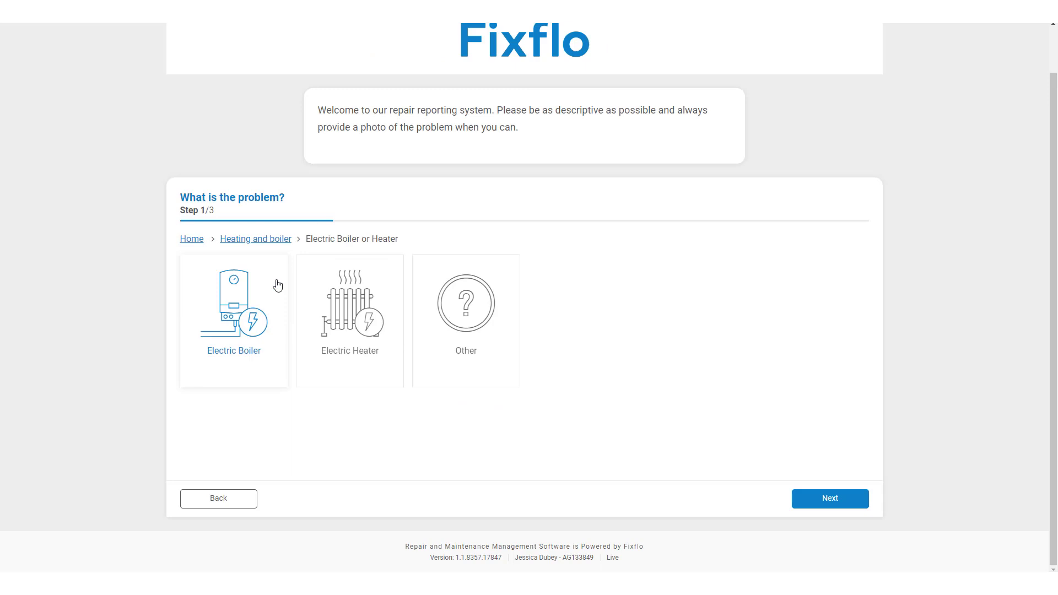
left_click(241, 302)
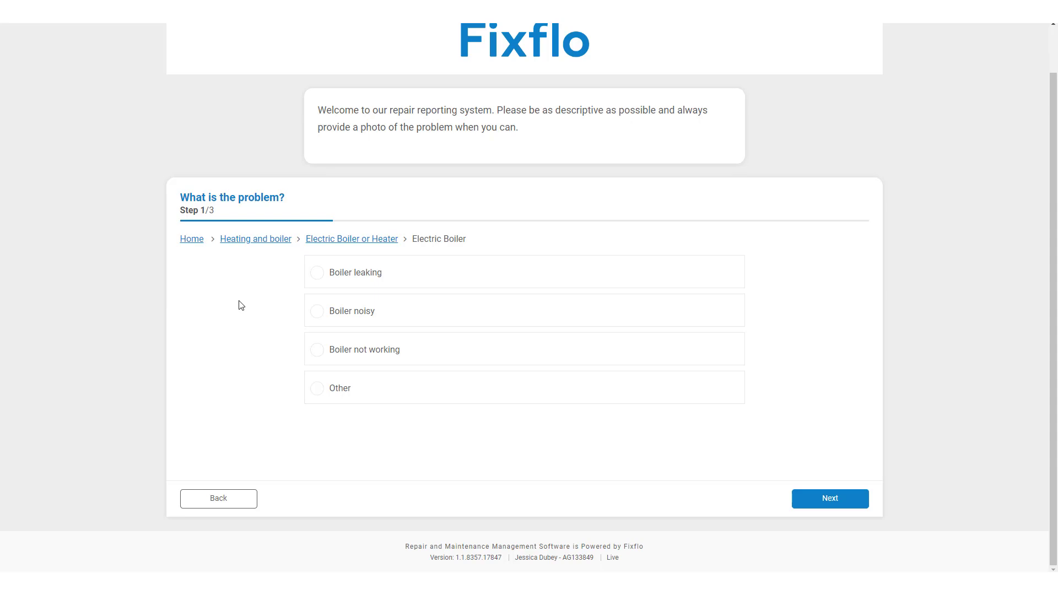
Choose Boiler not working and continue past the Check boiler advice.
left_click(395, 354)
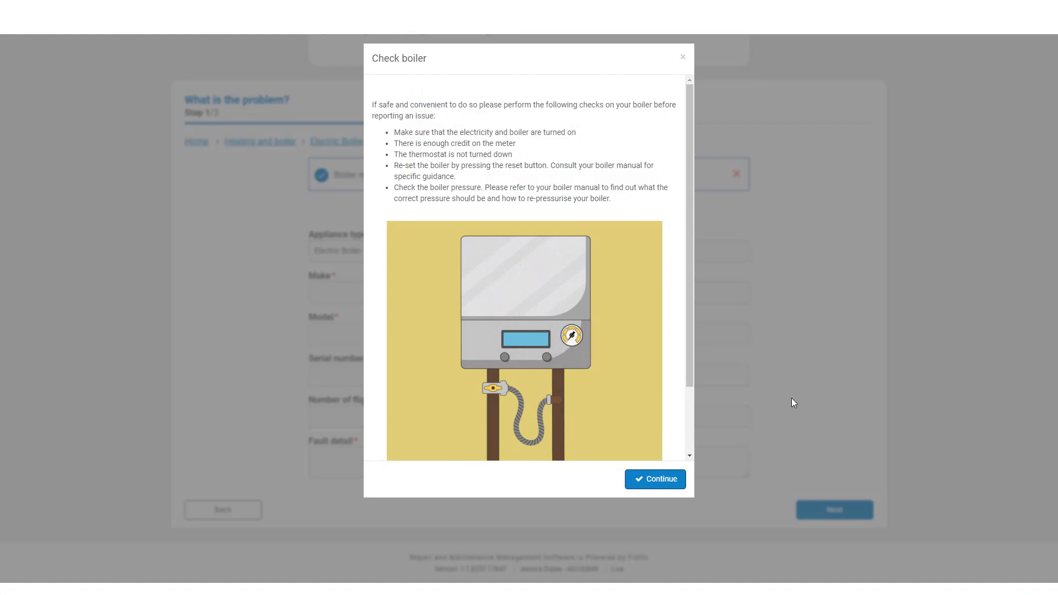
left_click(662, 478)
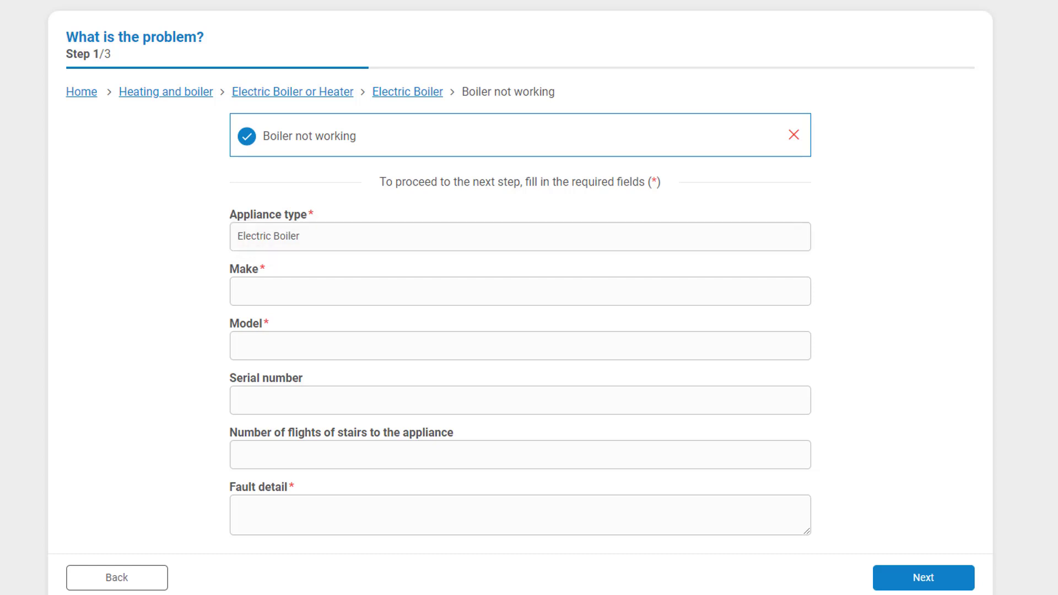
Enter Make Worcester Bosch Group, Model Classic, and fault detail 'My boiler won't turn on'.
left_click(751, 289)
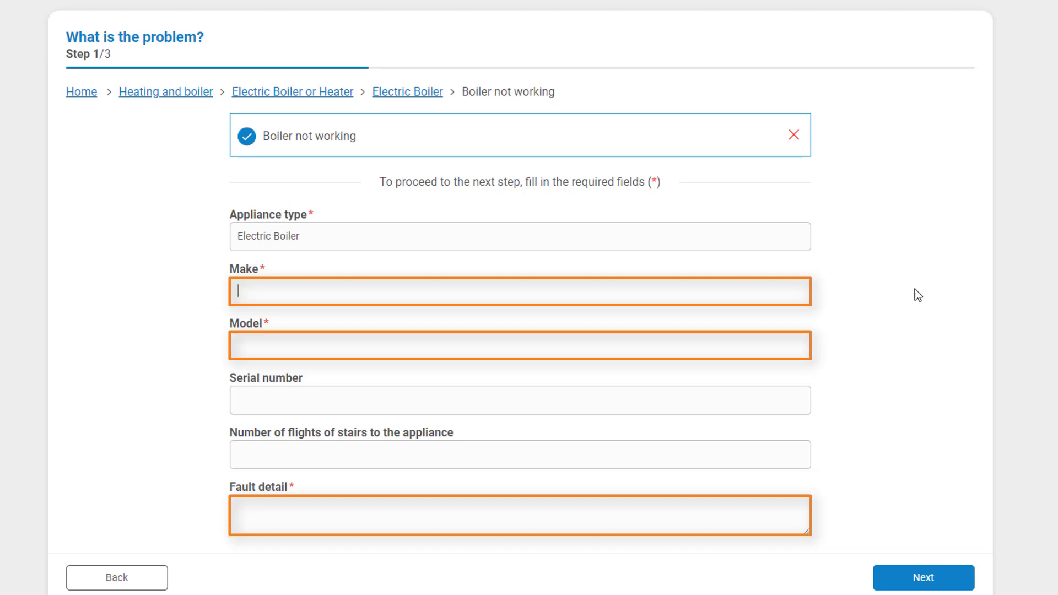
type("W")
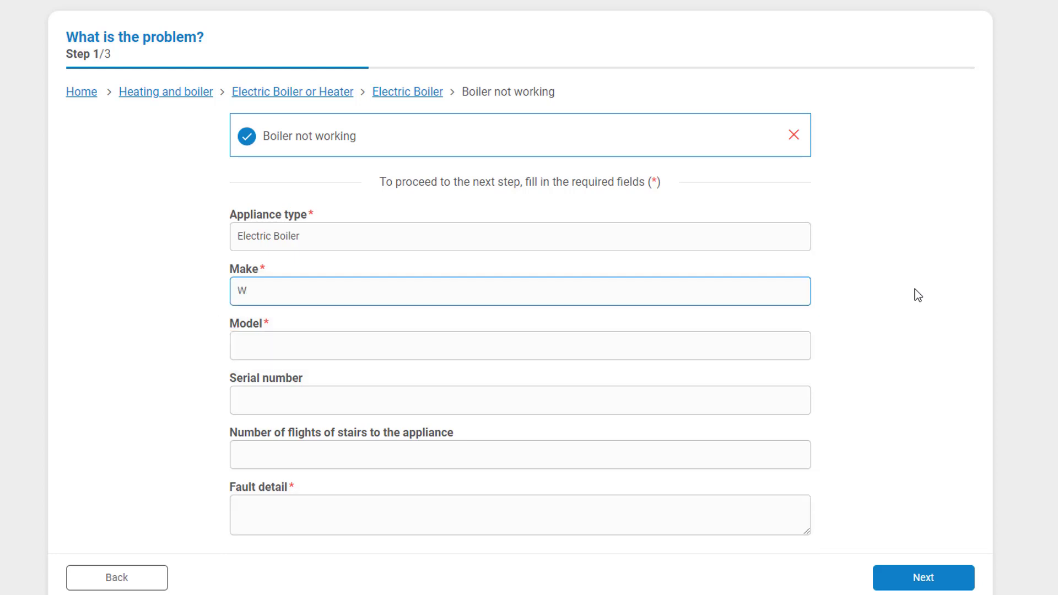
type("or")
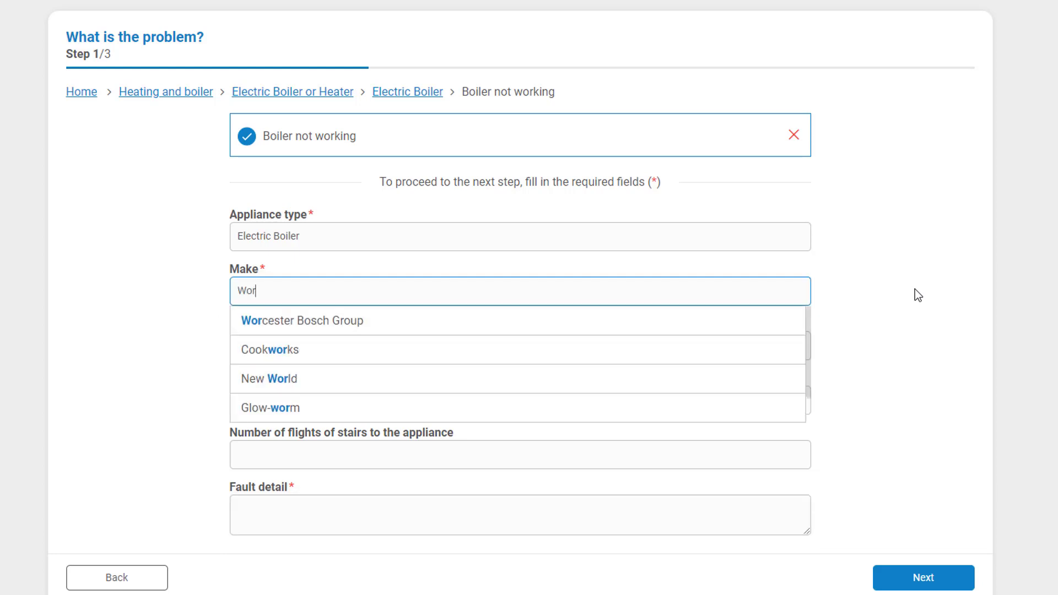
left_click(766, 330)
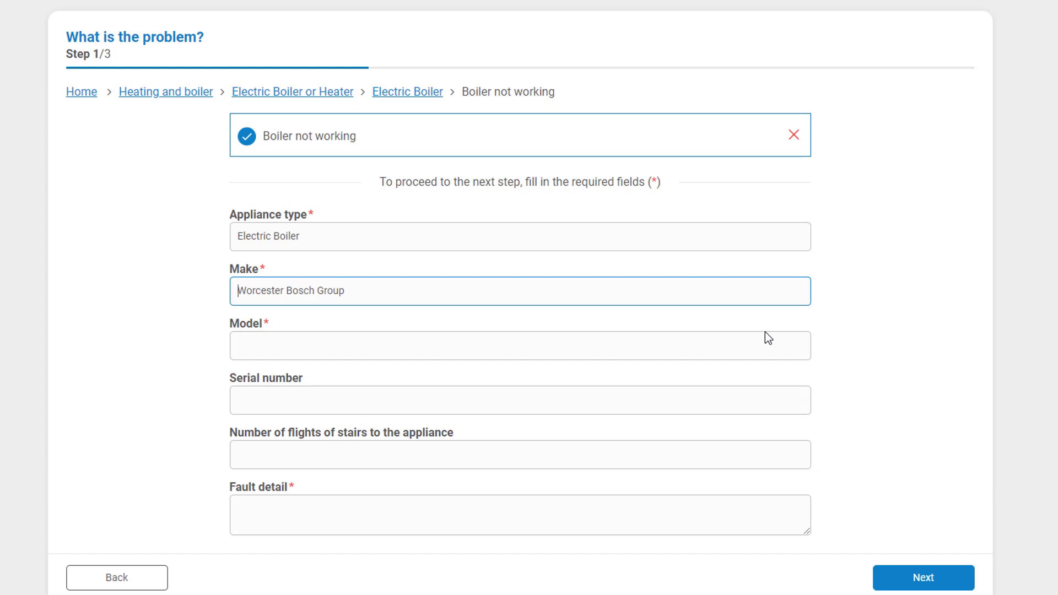
type("Class")
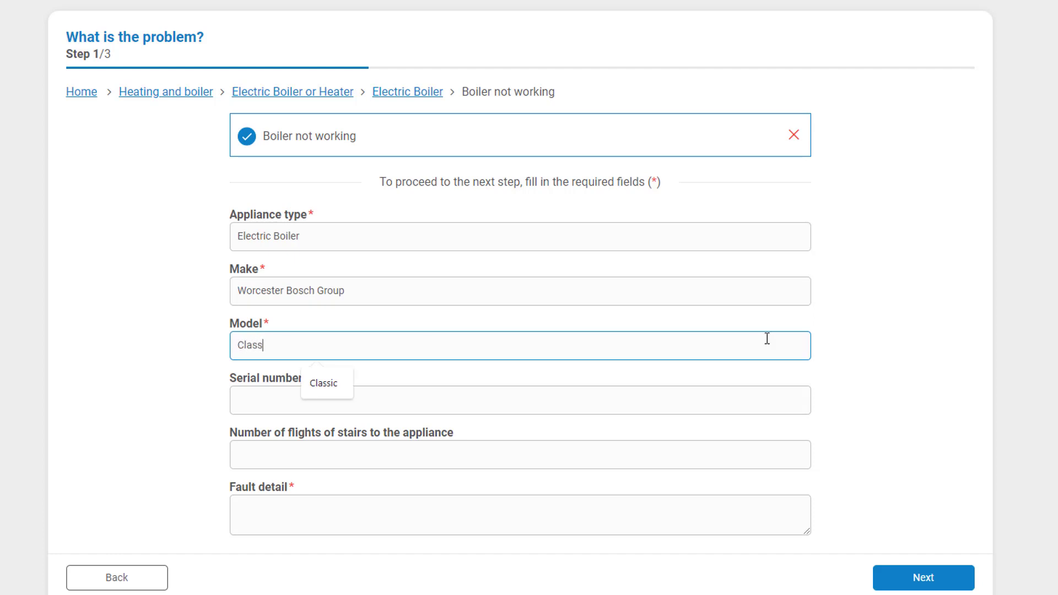
type("ic")
key("Tab")
key("Tab")
key("Tab")
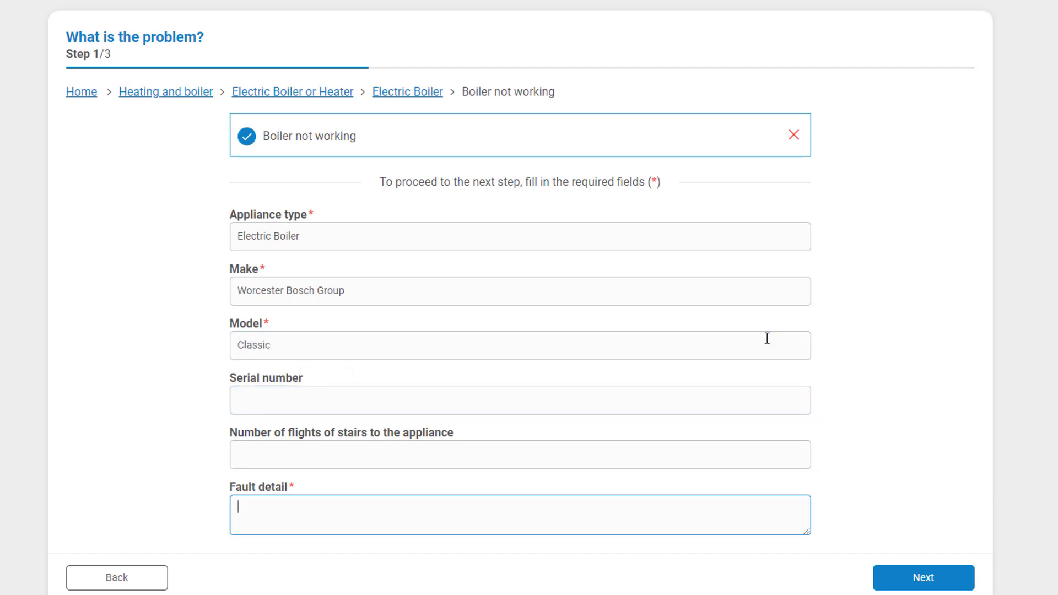
type("My boiler won't turn on")
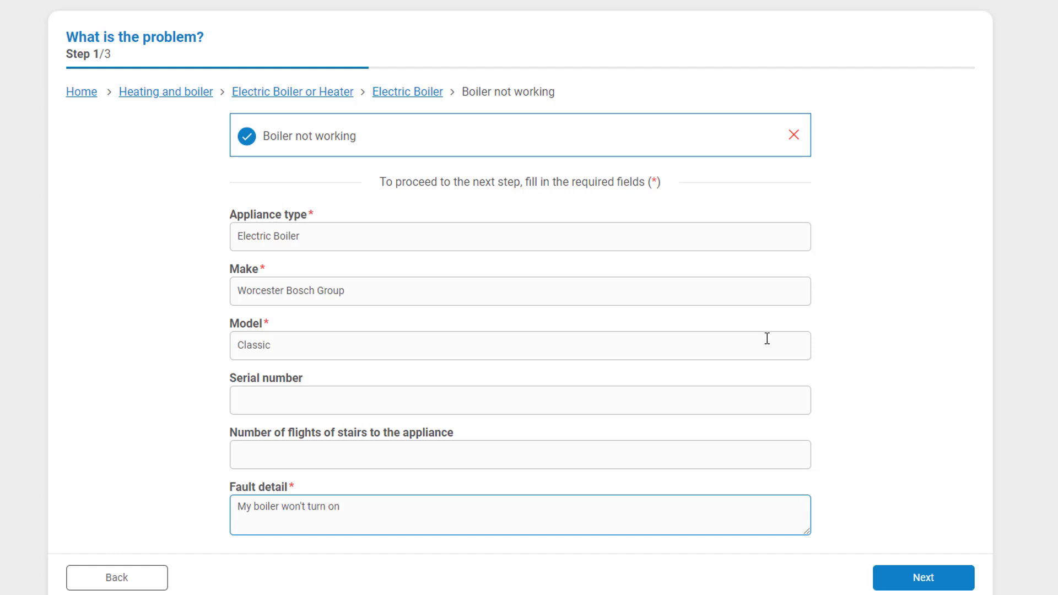
On the photos step, attach boiler-broken-slider-smoke.jpg from the Pictures folder.
left_click(943, 578)
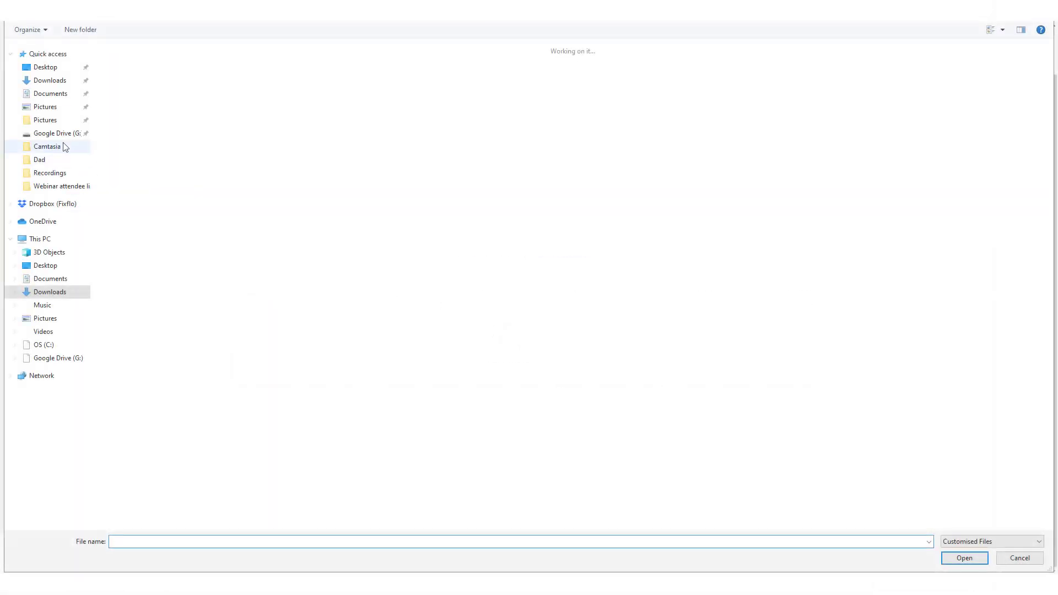
left_click(55, 119)
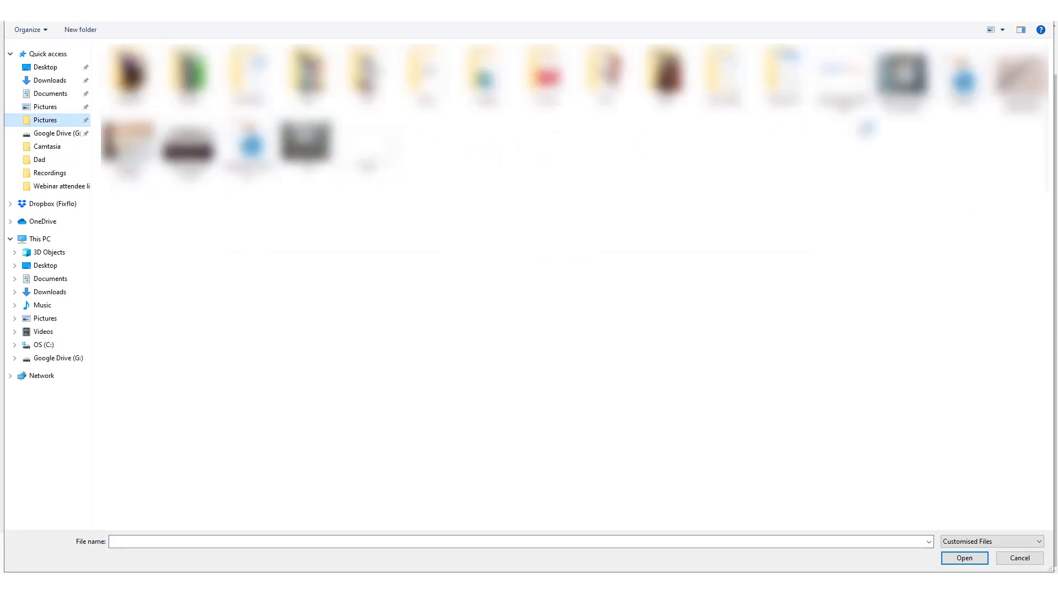
left_click(884, 99)
key("Return")
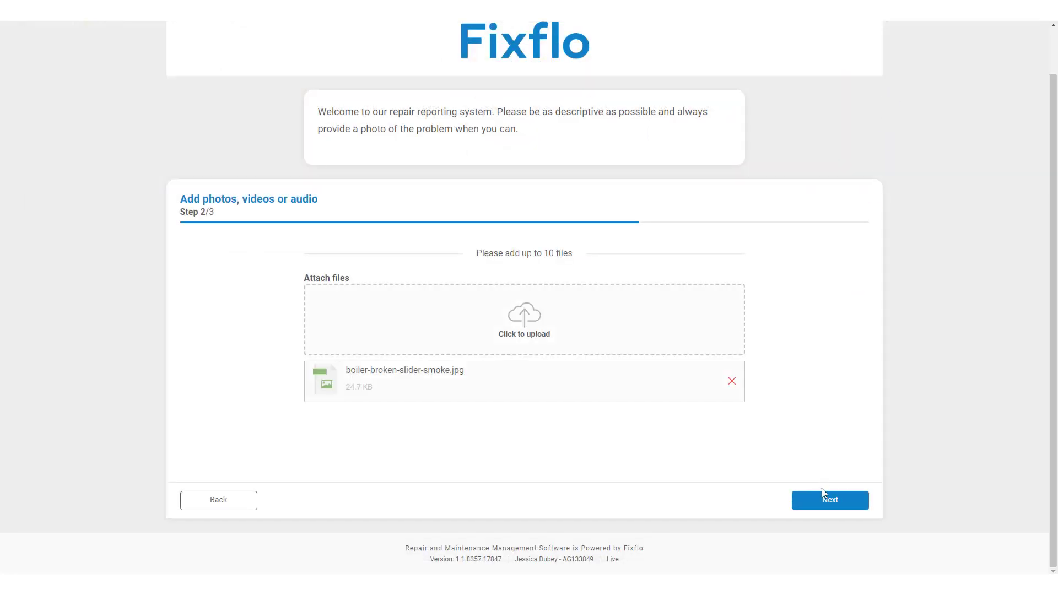
On the contact step, enter the occupant's name, e-mail and phone, and select the matching address suggestion.
left_click(824, 502)
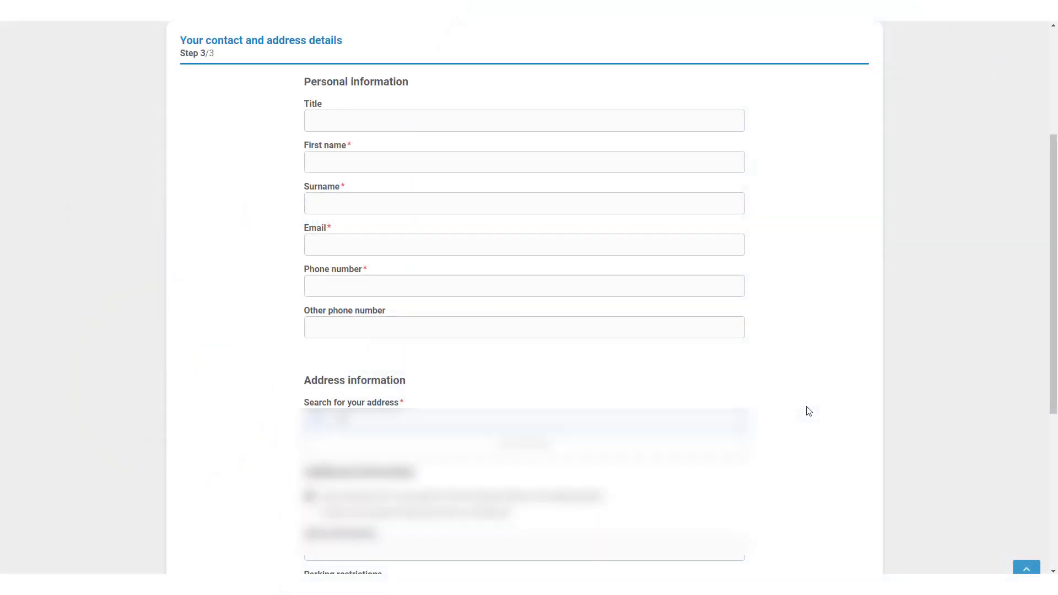
left_click(699, 450)
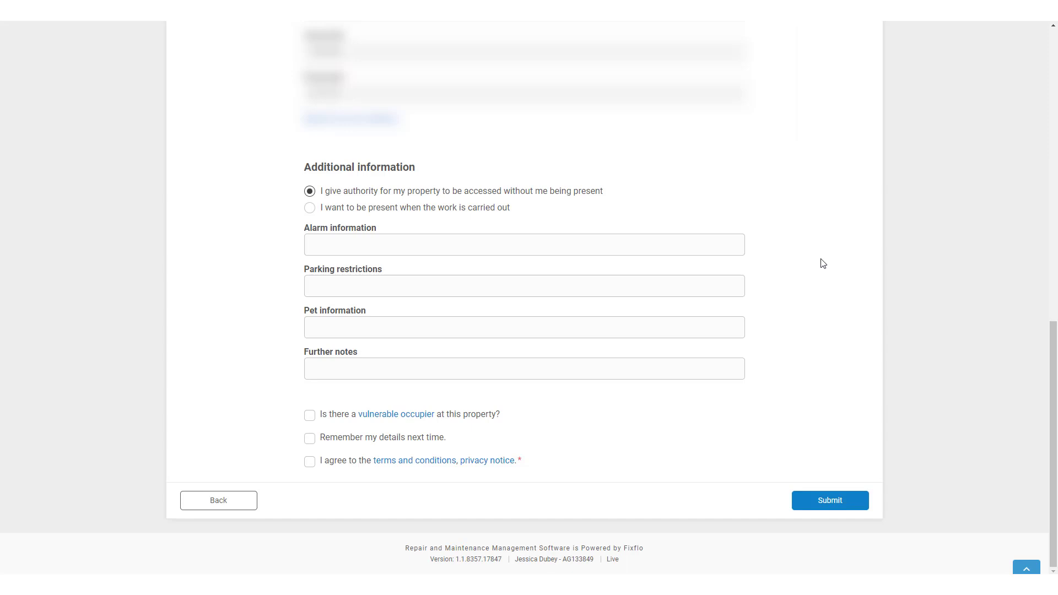
Read the vulnerable occupier explanation, then tick agreement to the terms and privacy notice.
left_click(411, 418)
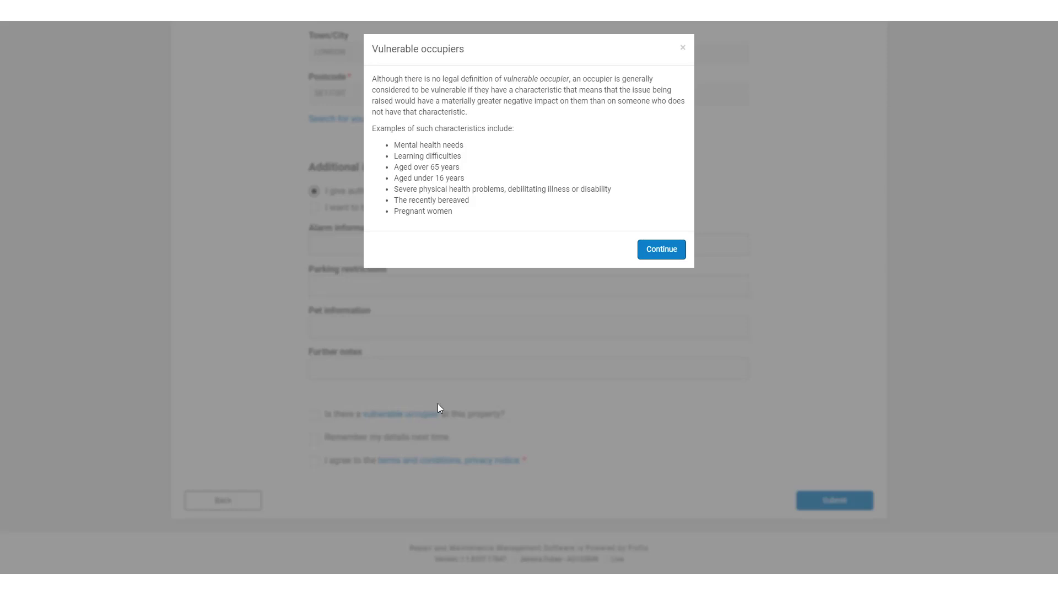
left_click(676, 245)
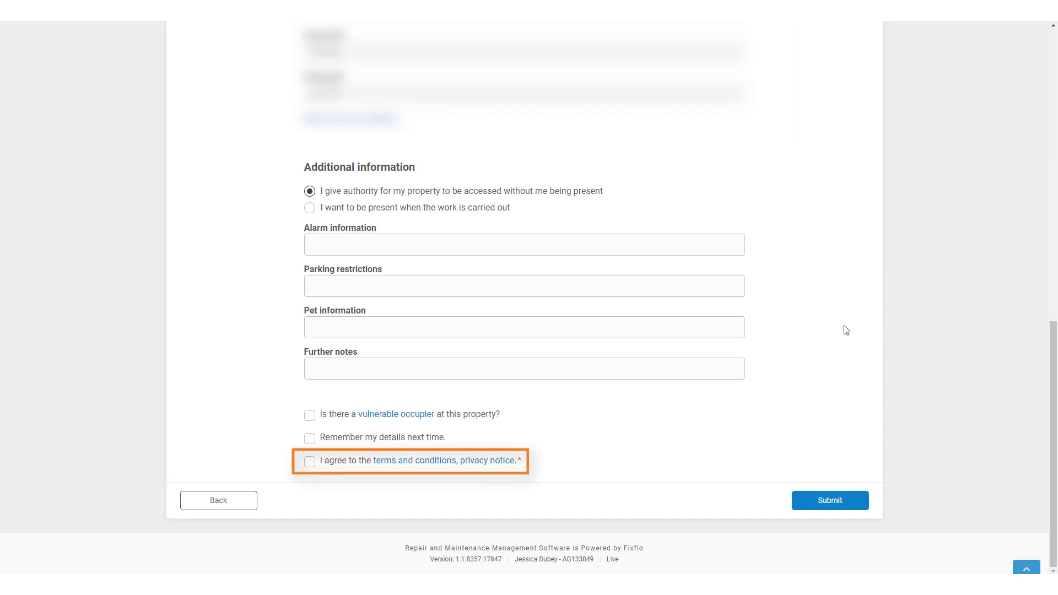
left_click(331, 463)
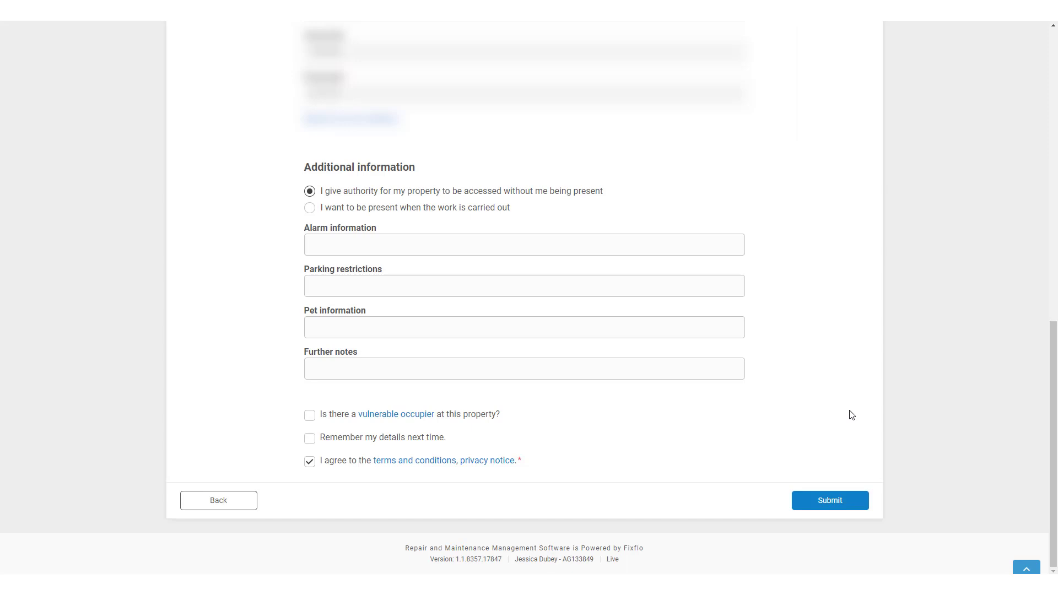
Submit the report and confirm sending it to the property manager.
left_click(837, 501)
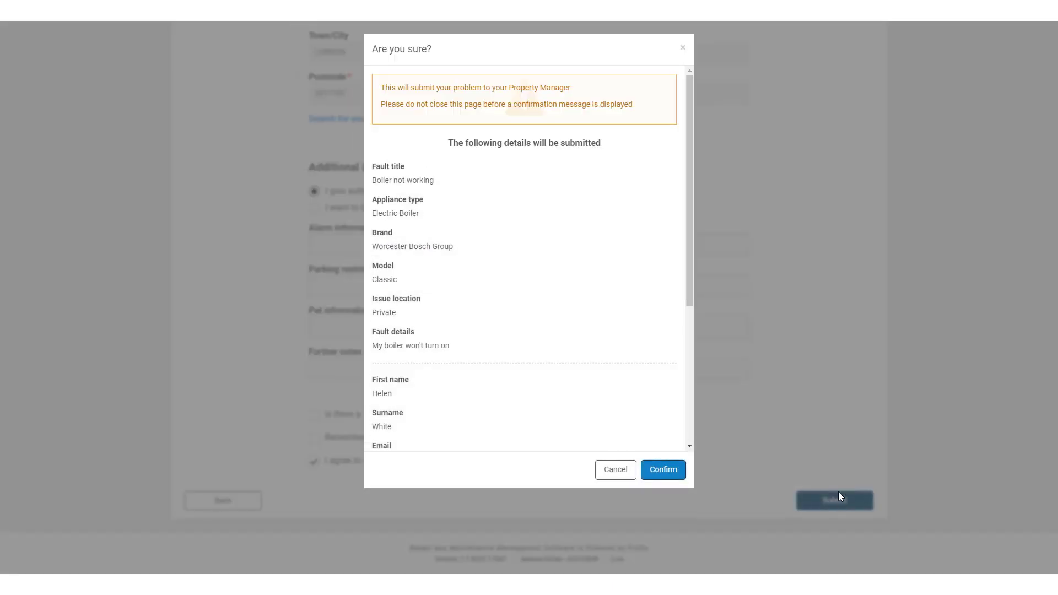
left_click(668, 470)
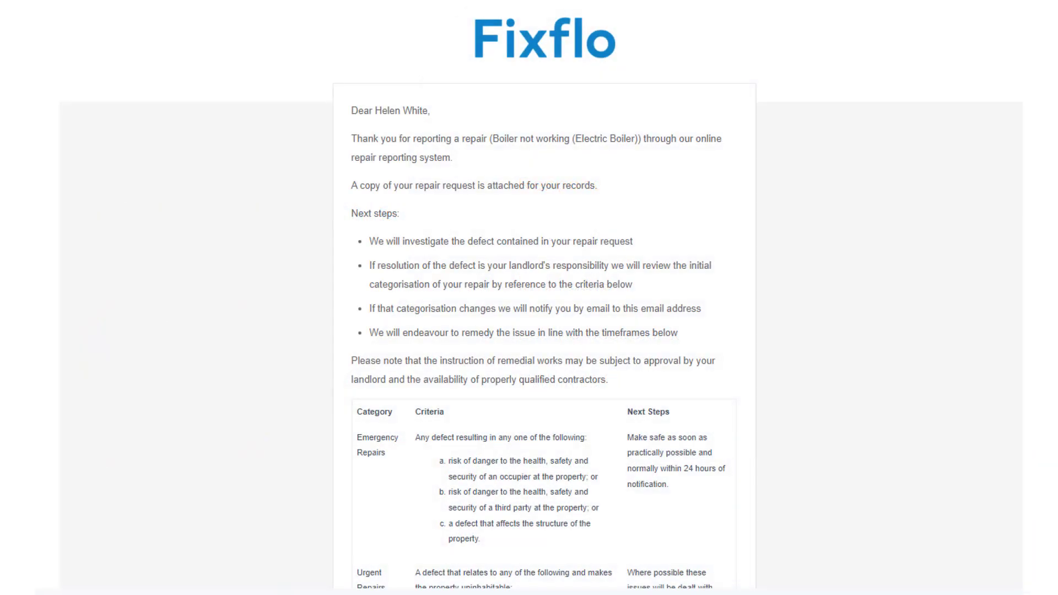
scroll(545, 298, "down", 12)
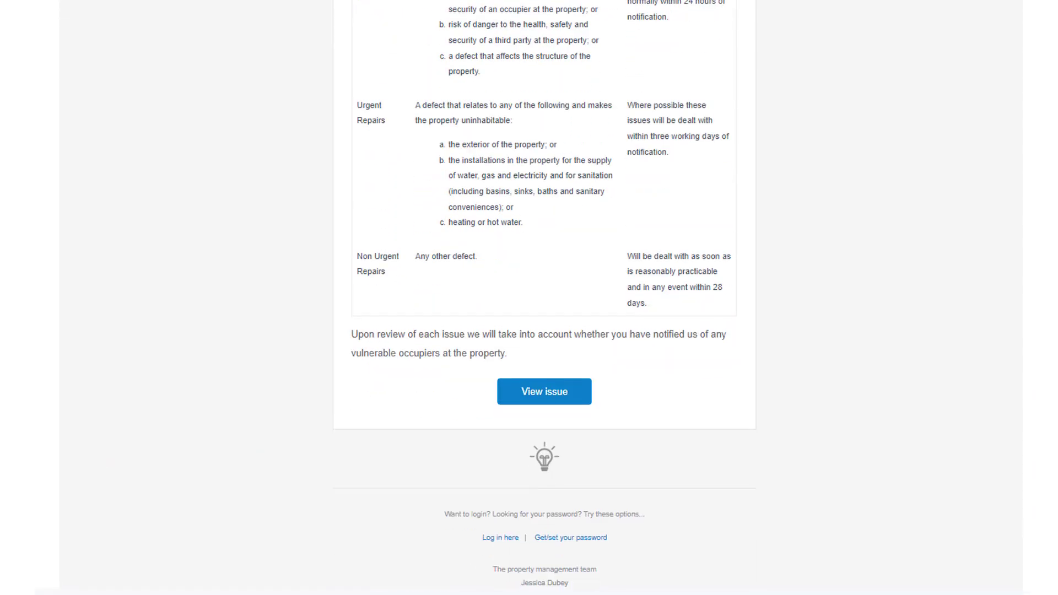
scroll(544, 298, "down", 2)
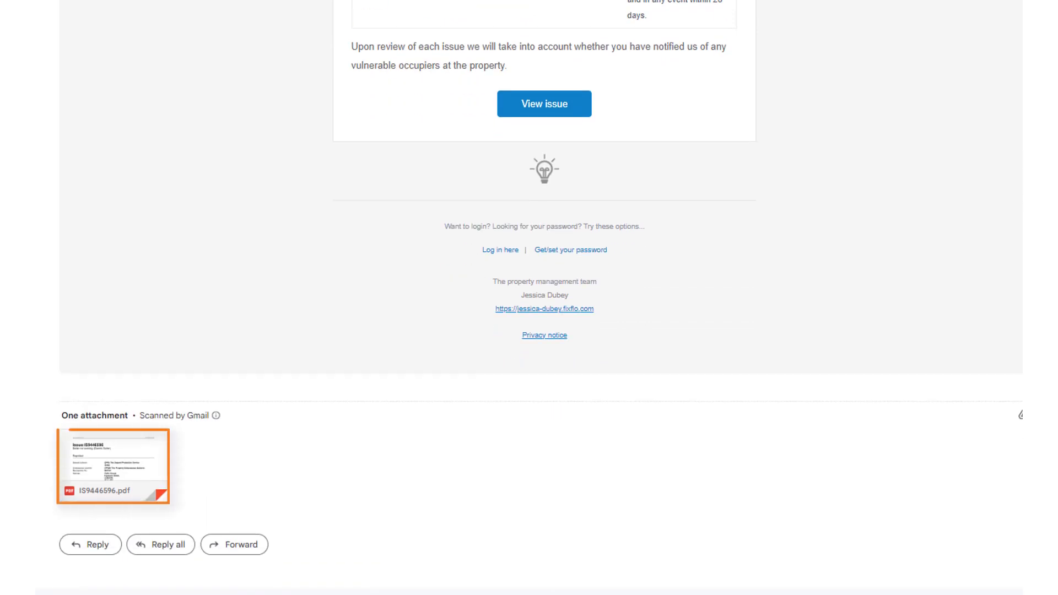